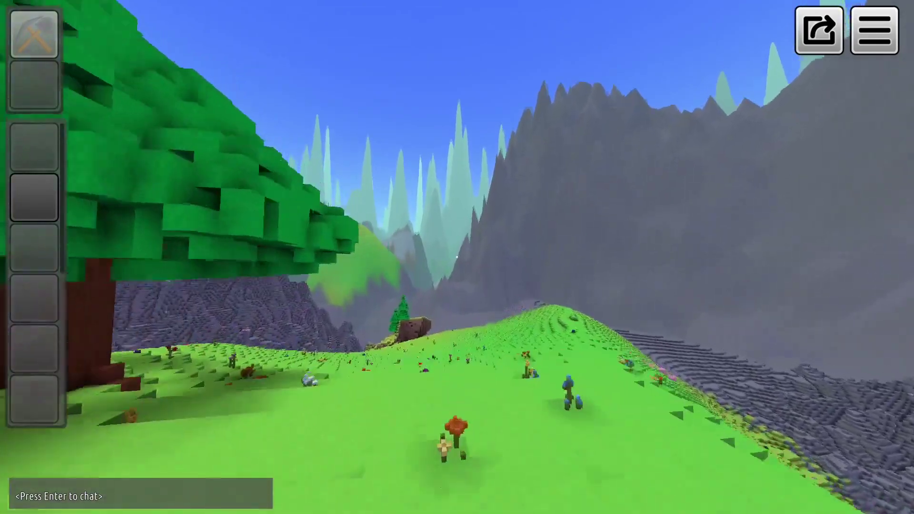
pyautogui.press('w')
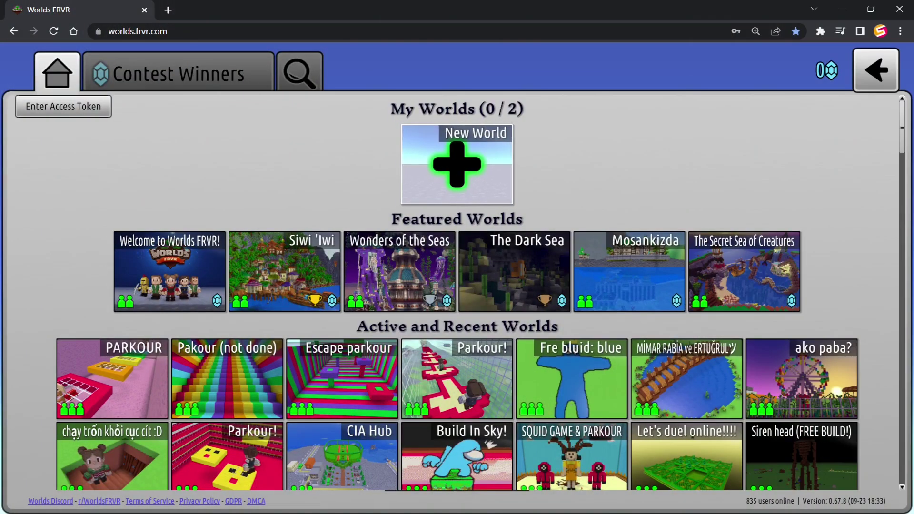
# Walk forward past the tree in Worlds FRVR and open a new browser tab.
pyautogui.hotkey('ctrl', 't')
pyautogui.write('https://jimbly.github.io/worlds-continent-gen/')
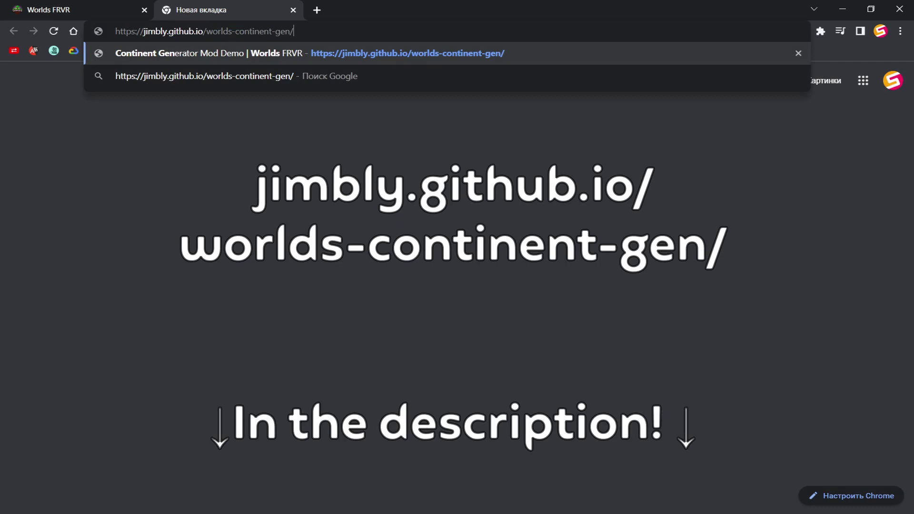
# Load jimbly.github.io/worlds-continent-gen/ in the new tab to show the island generator.
pyautogui.hotkey('ctrl', 'a')
pyautogui.click(170, 31)
pyautogui.press('Return')
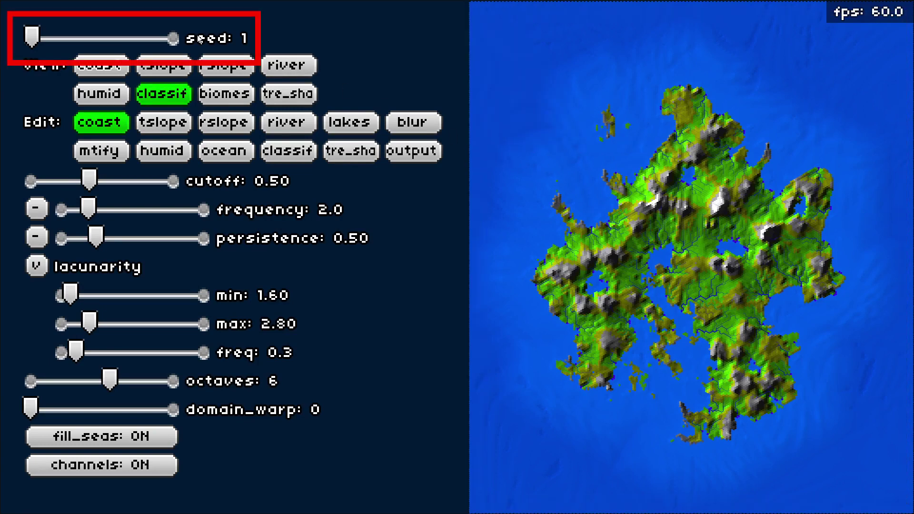
# Try map seeds 30, 71 and 56, and toggle the coastline and classified views.
pyautogui.click(74, 38)
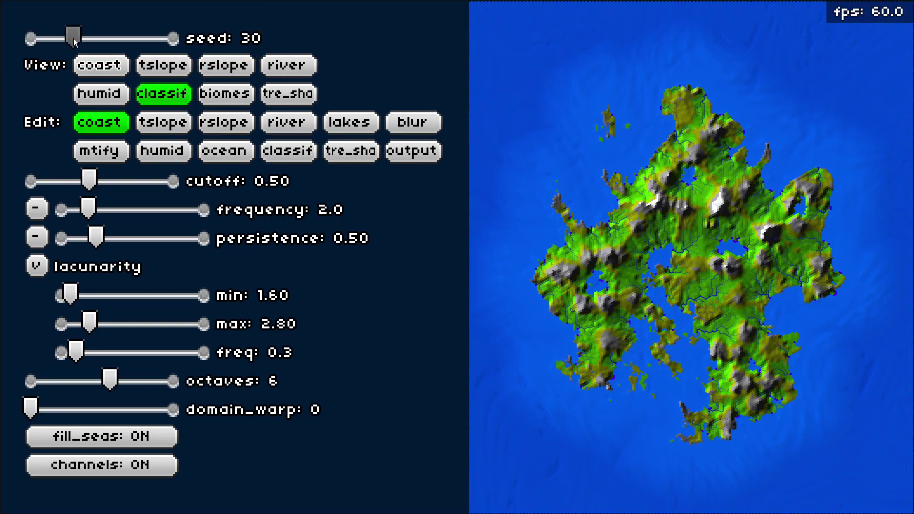
pyautogui.click(133, 41)
pyautogui.click(111, 37)
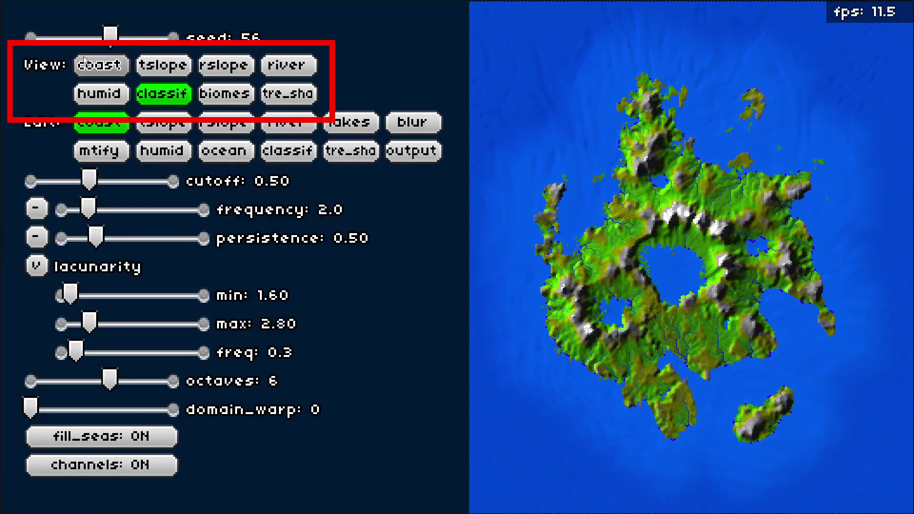
pyautogui.click(99, 67)
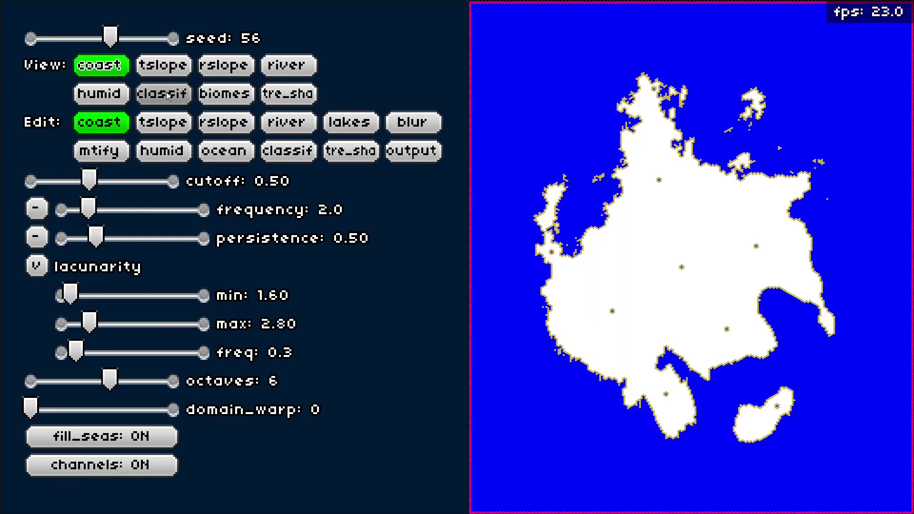
pyautogui.click(167, 93)
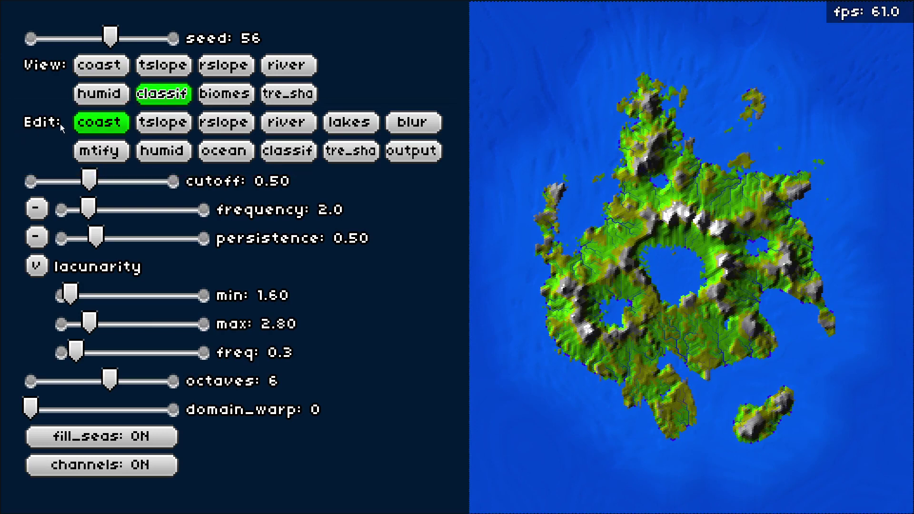
# Browse the mountain, ocean, classification and humidity settings panels.
pyautogui.click(109, 151)
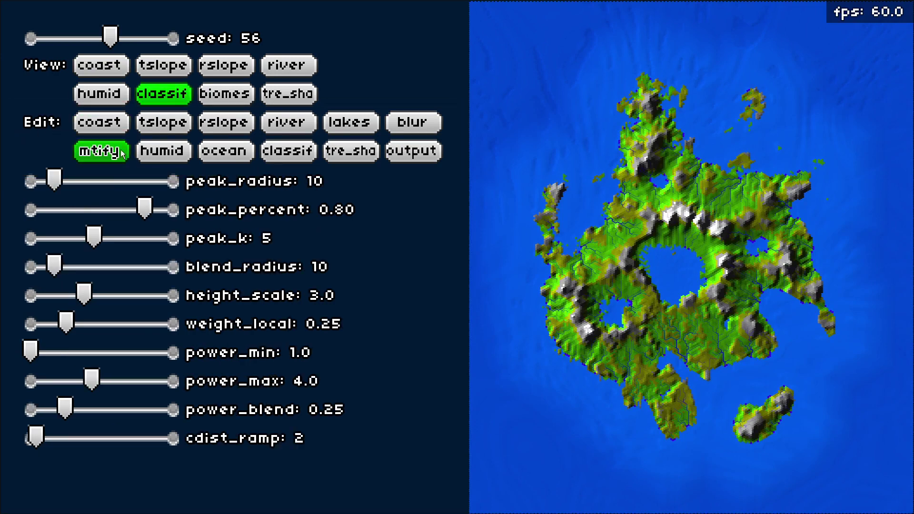
pyautogui.click(223, 152)
pyautogui.click(280, 152)
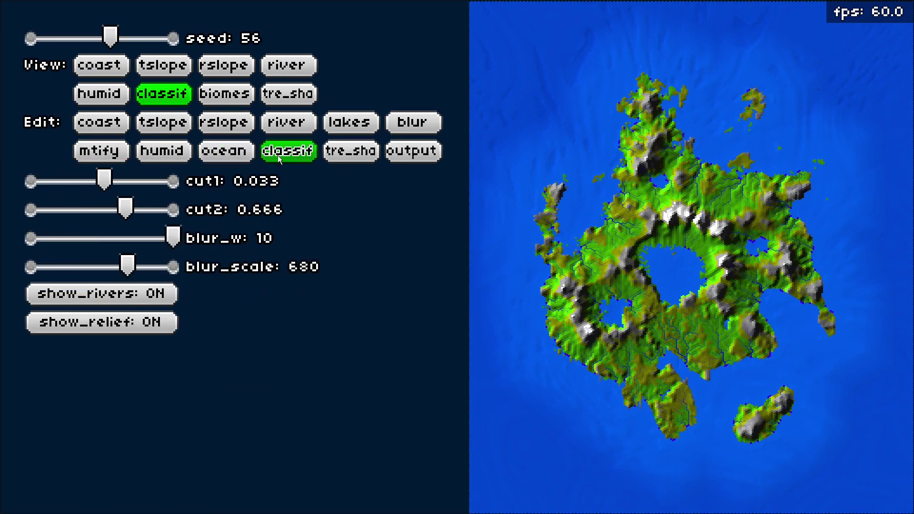
pyautogui.click(156, 156)
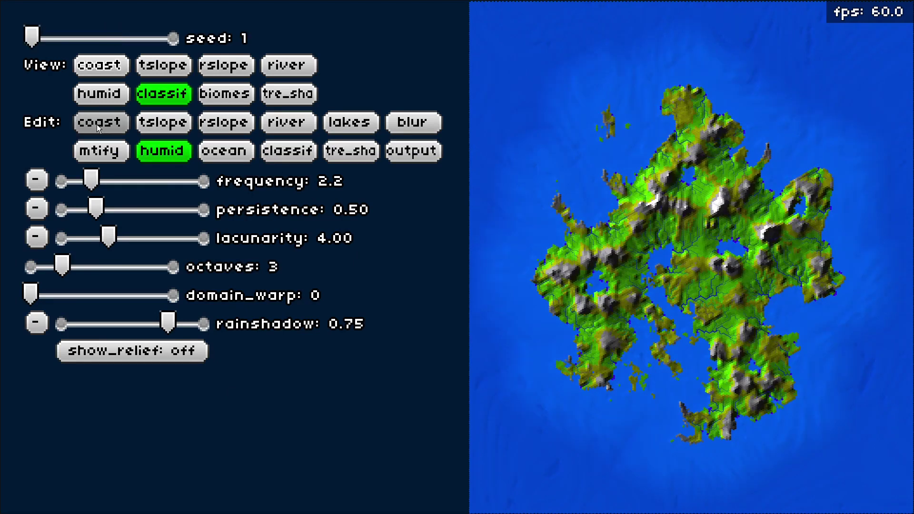
# Set coast cutoff to 0.88 and frequency to 8.6, then export to Worlds FRVR.
pyautogui.click(98, 124)
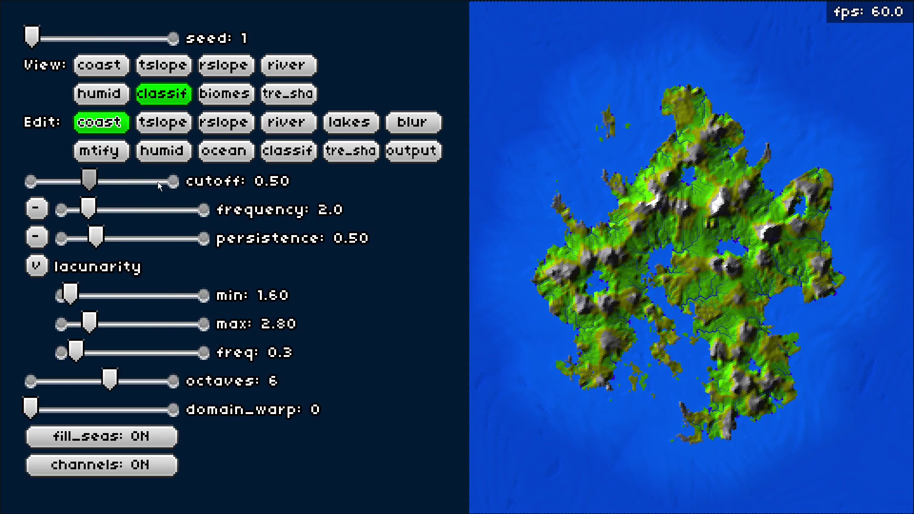
pyautogui.moveTo(91, 182)
pyautogui.mouseDown()
pyautogui.moveTo(55, 182)
pyautogui.moveTo(156, 179)
pyautogui.mouseUp()
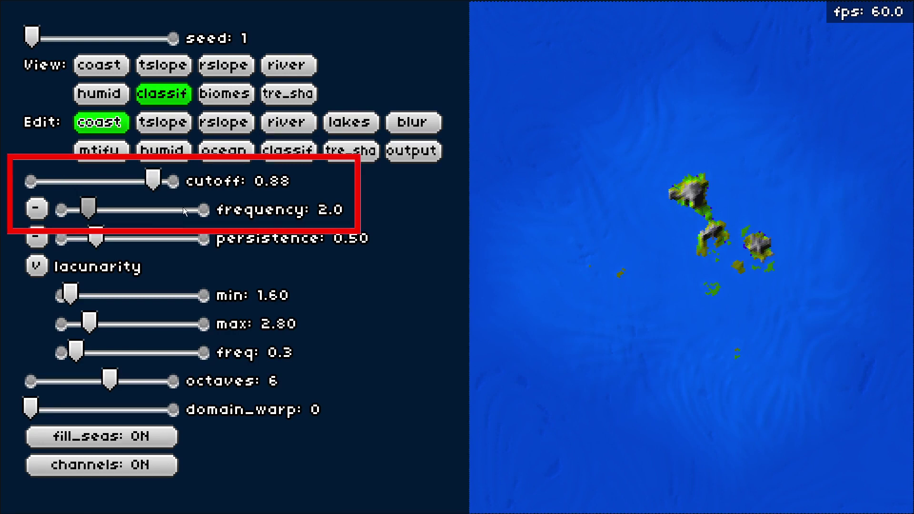
pyautogui.click(182, 207)
pyautogui.moveTo(855, 235)
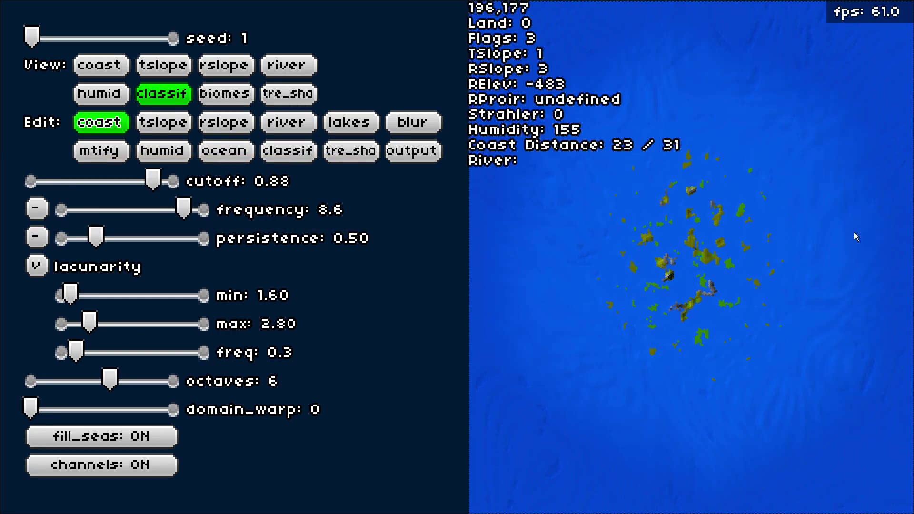
pyautogui.click(423, 157)
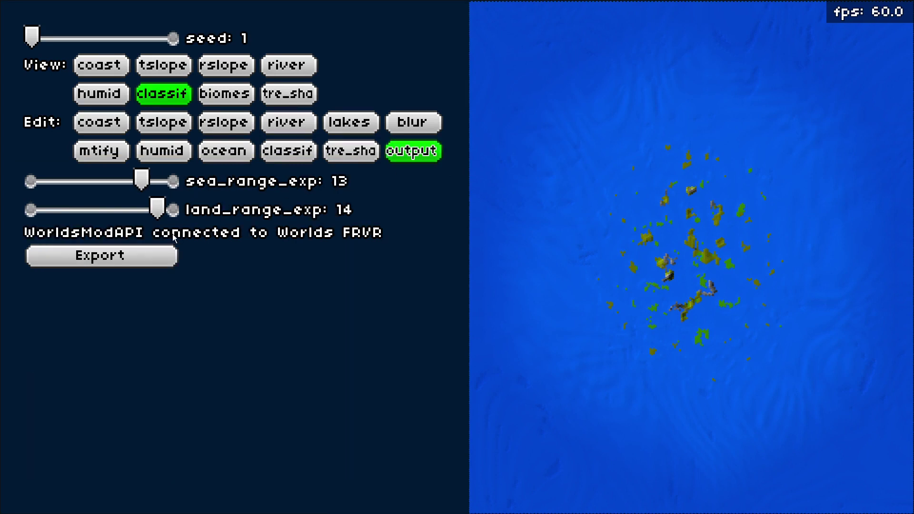
pyautogui.click(89, 261)
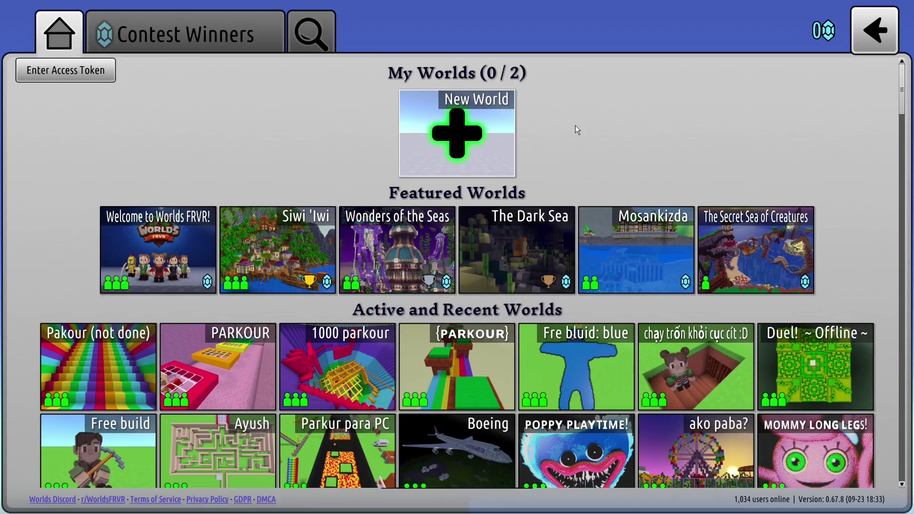
# Create a new world with Unlimited game mode and Generated V1 world type.
pyautogui.click(461, 125)
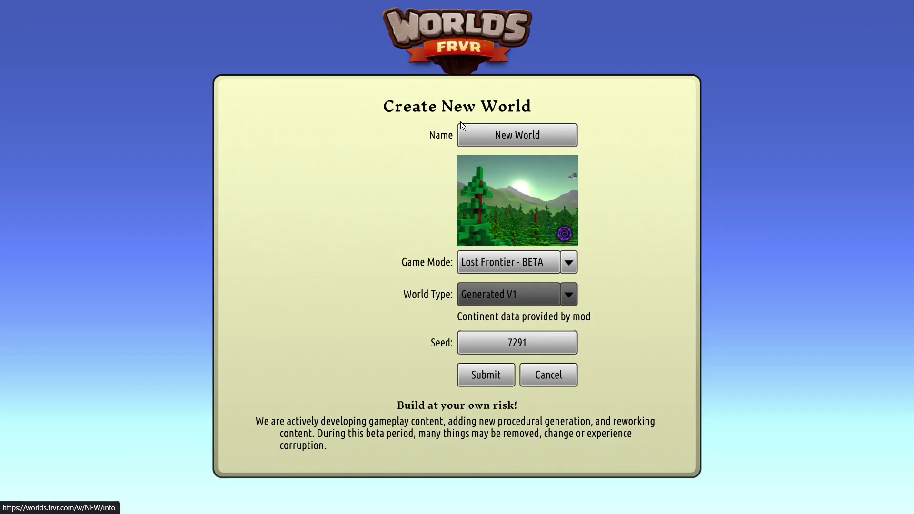
pyautogui.click(510, 275)
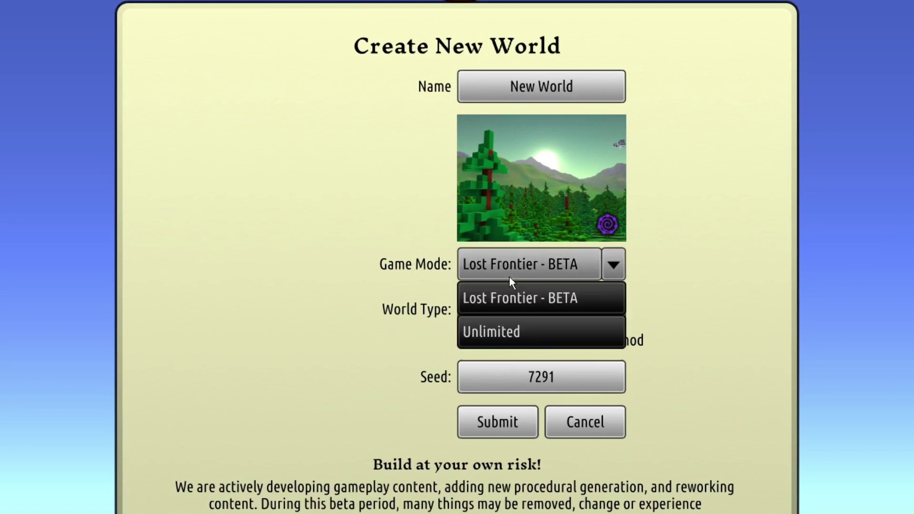
pyautogui.click(523, 327)
pyautogui.click(529, 376)
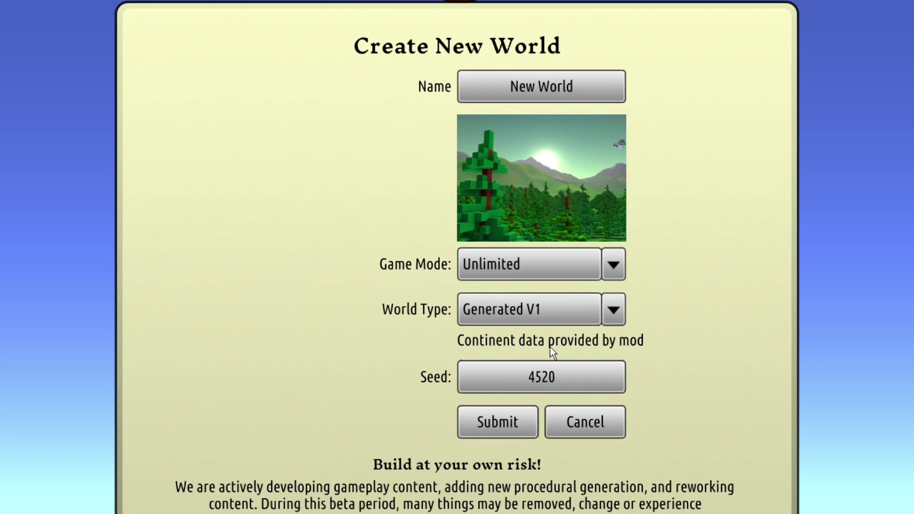
pyautogui.click(508, 423)
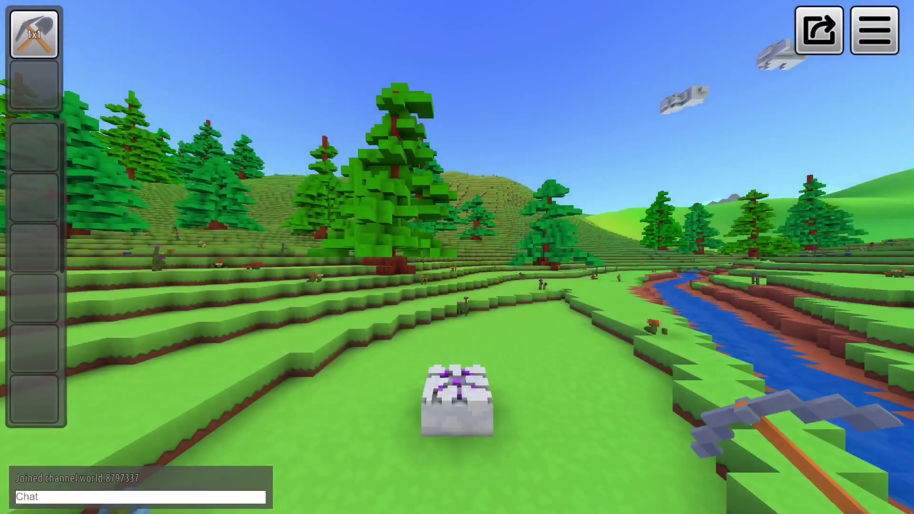
# Fly along the river and over the island in third-person view, then return to the generator.
pyautogui.press('w')
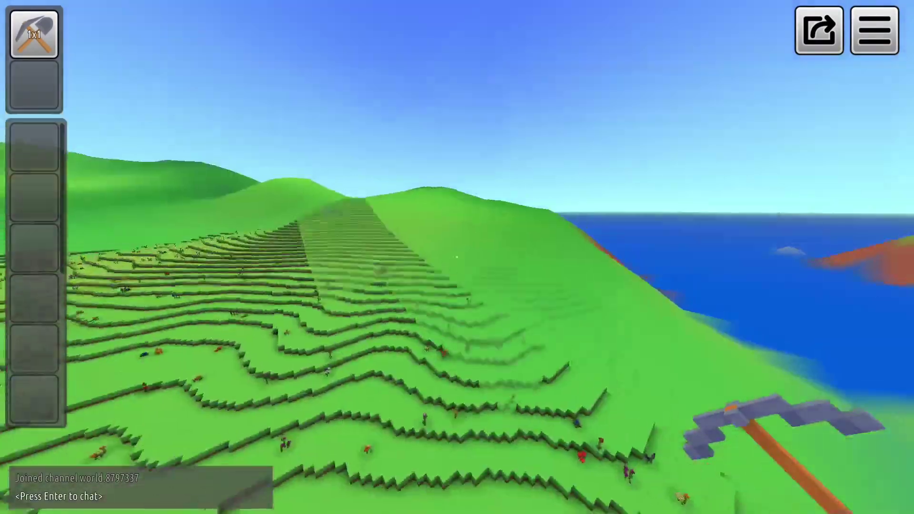
pyautogui.press('F5')
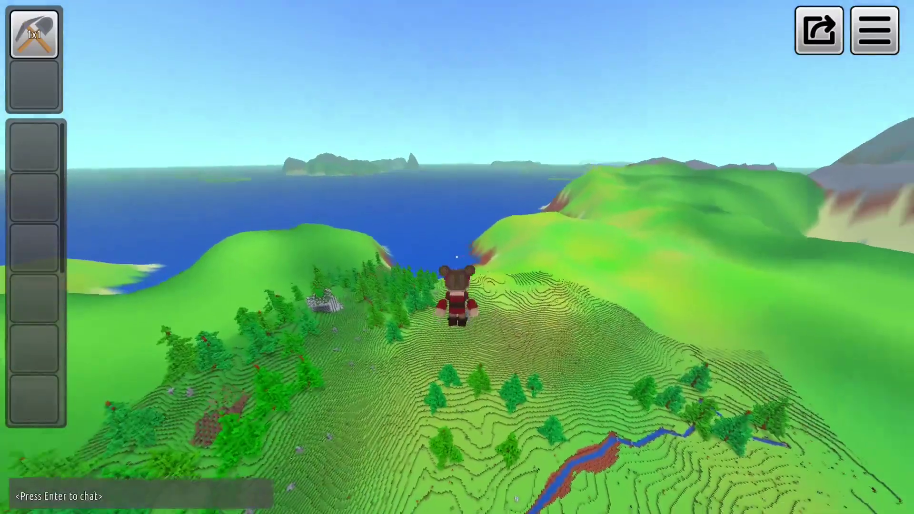
pyautogui.press('F1')
# Lower coast cutoff to 0.28 and set mountain peak radius 2 and peak percent 1.00.
pyautogui.click(51, 180)
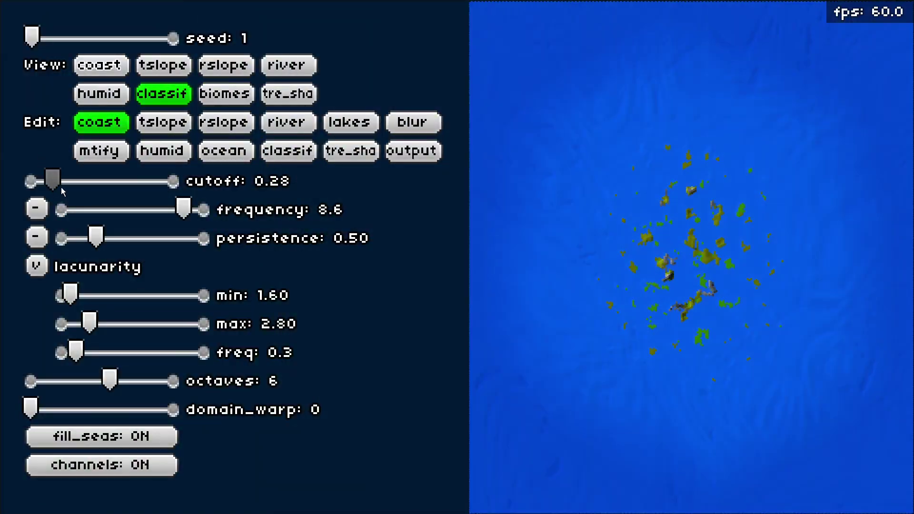
pyautogui.click(100, 150)
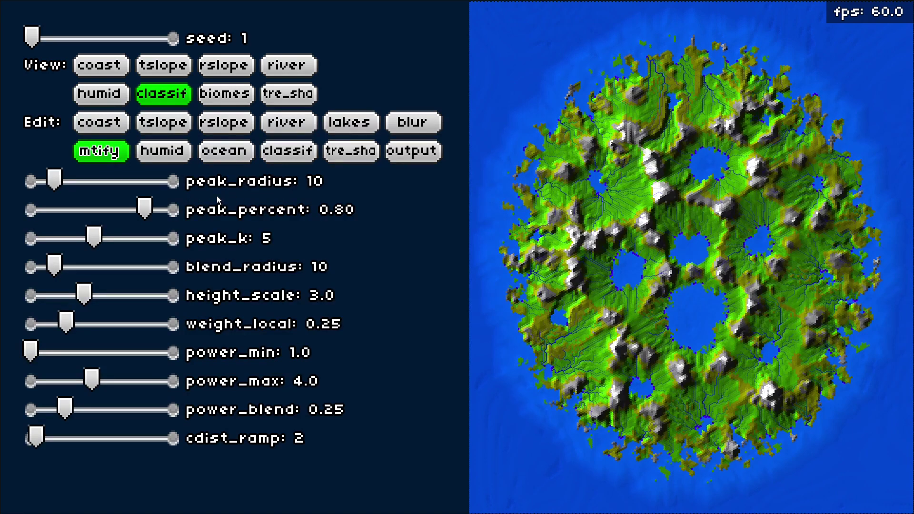
pyautogui.click(29, 180)
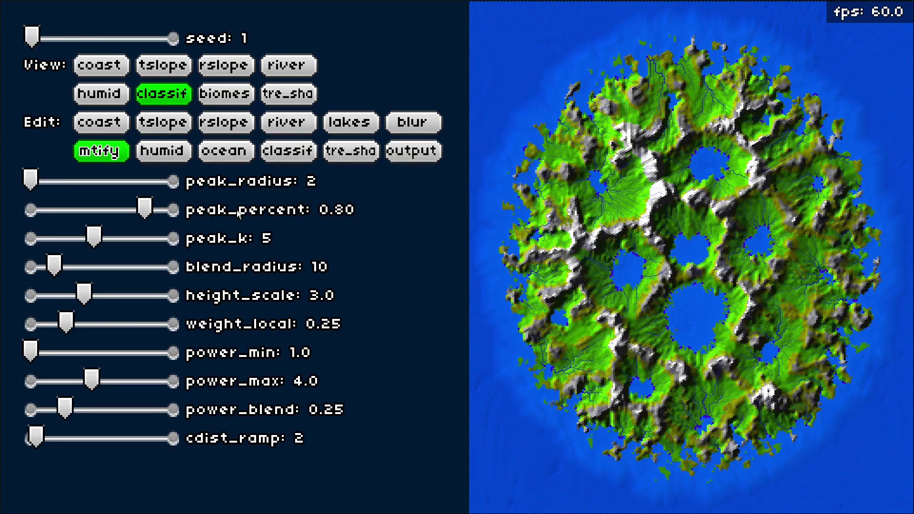
pyautogui.moveTo(145, 210); pyautogui.dragTo(178, 211)
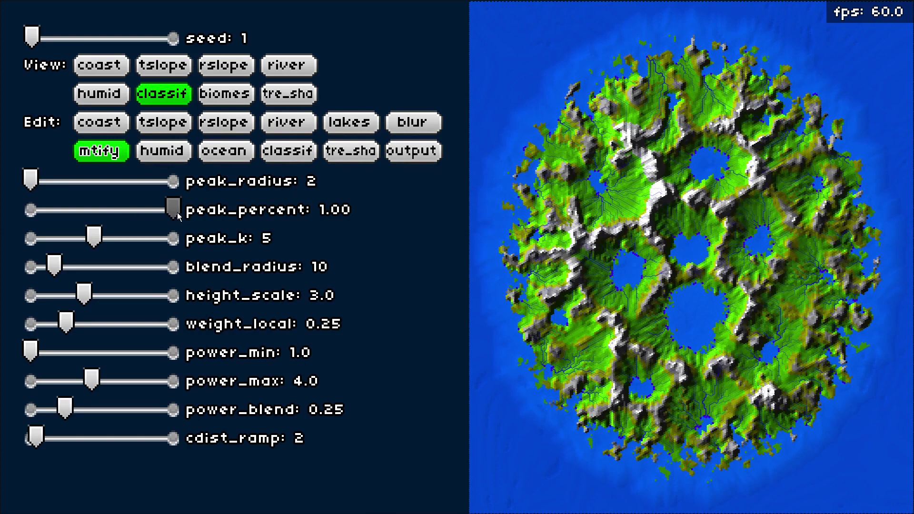
# Set peak k 10, height scale 7.9, blend radius 2 and power max 1.0.
pyautogui.click(176, 239)
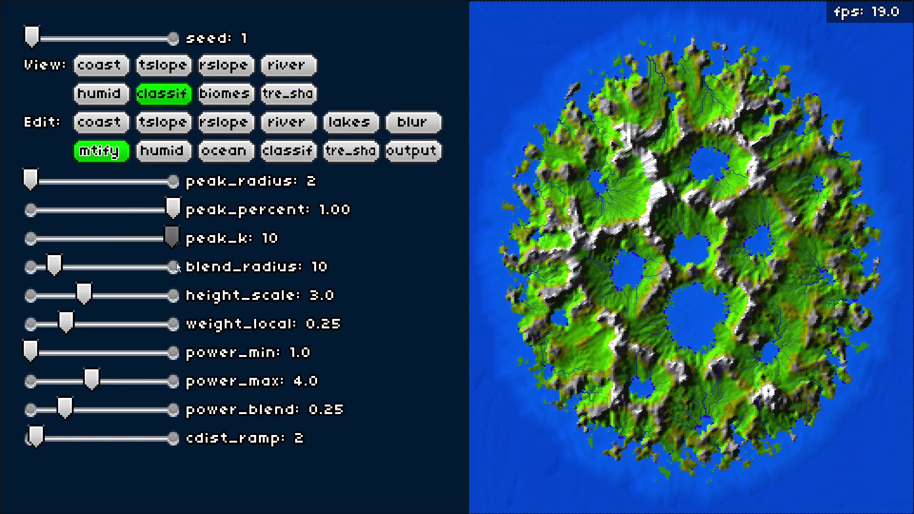
pyautogui.click(173, 298)
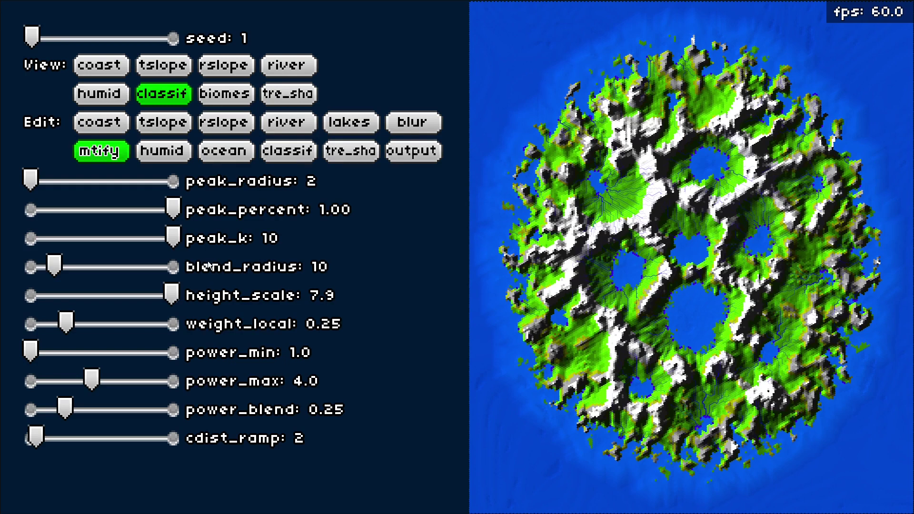
pyautogui.click(28, 272)
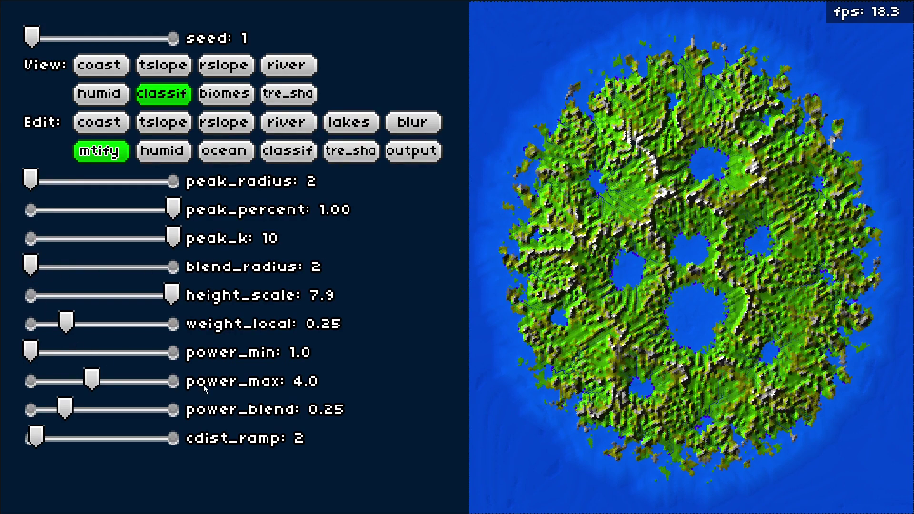
pyautogui.click(31, 382)
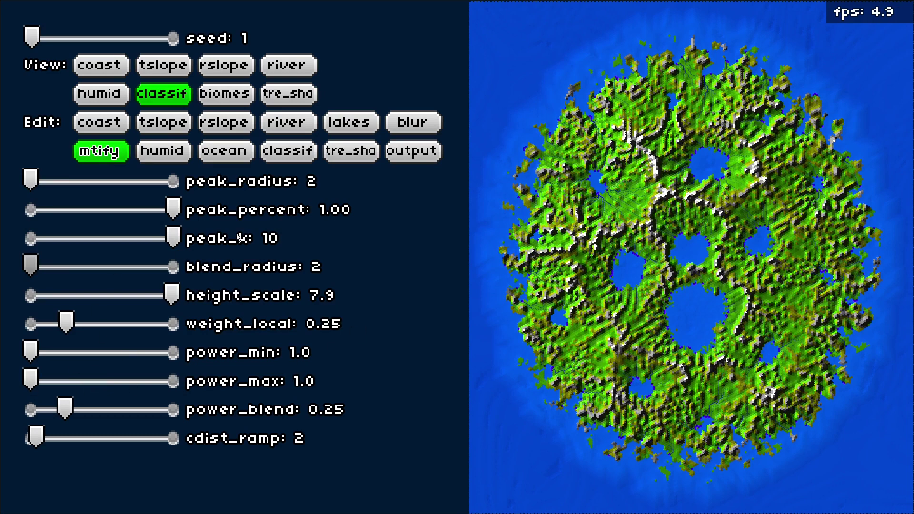
# Raise the output land range exponent to 15 and export the spiky continent.
pyautogui.click(408, 151)
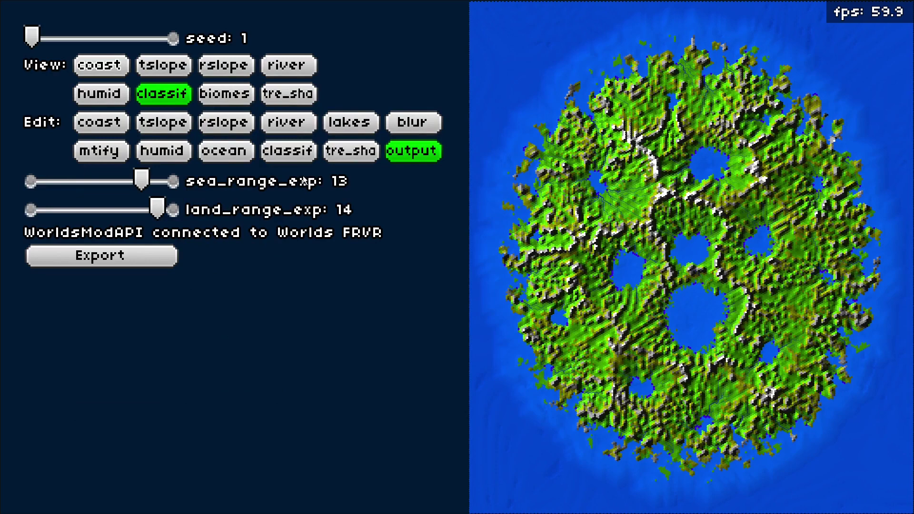
pyautogui.click(179, 215)
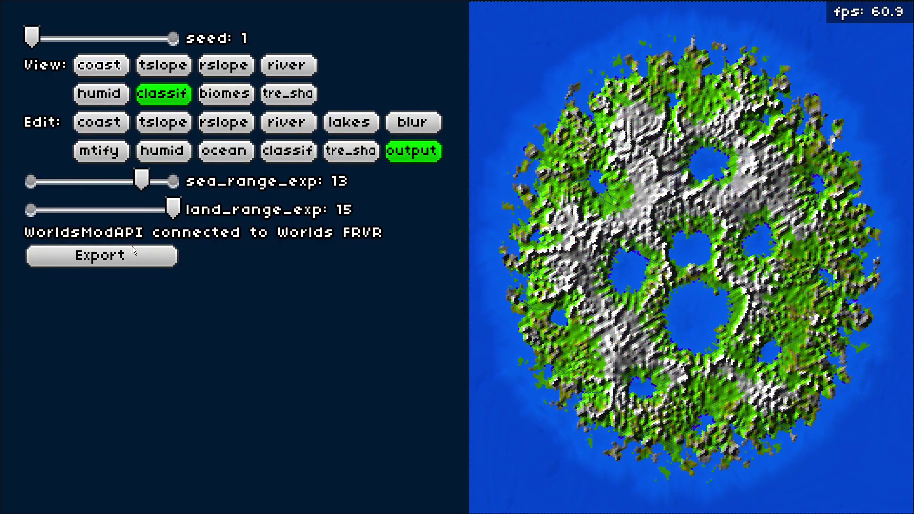
pyautogui.click(113, 259)
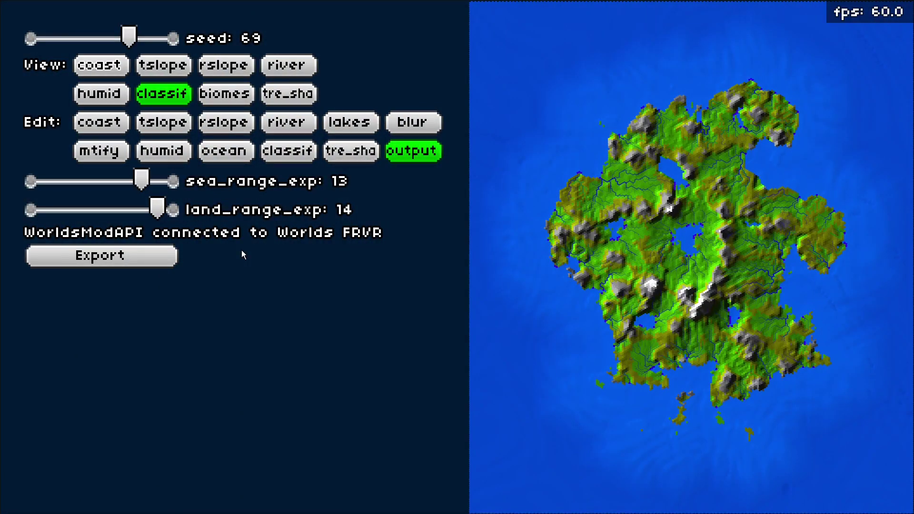
# Lower land range exponent to 6 and export the flattened continent.
pyautogui.moveTo(157, 210); pyautogui.dragTo(29, 205)
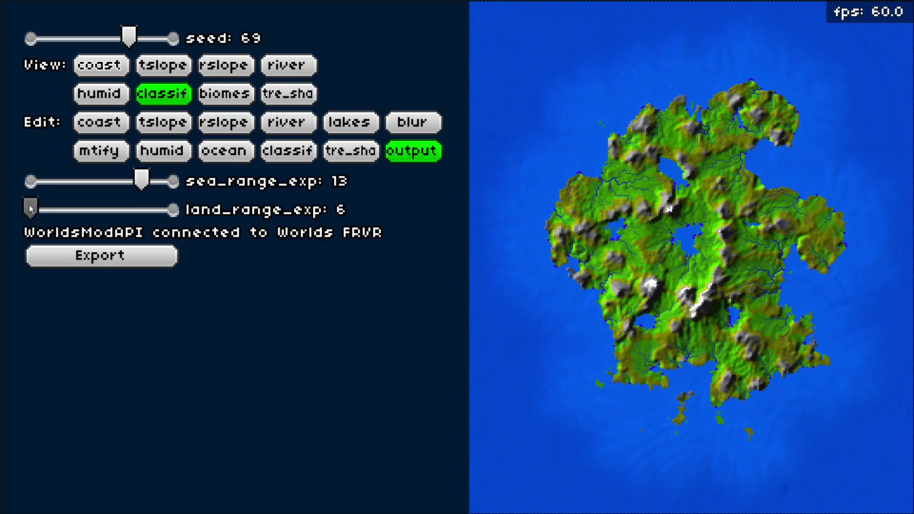
pyautogui.click(85, 261)
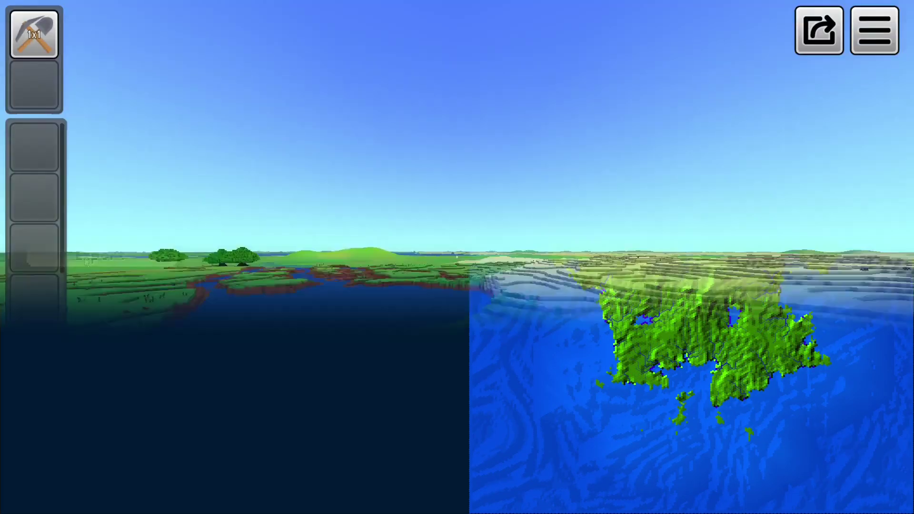